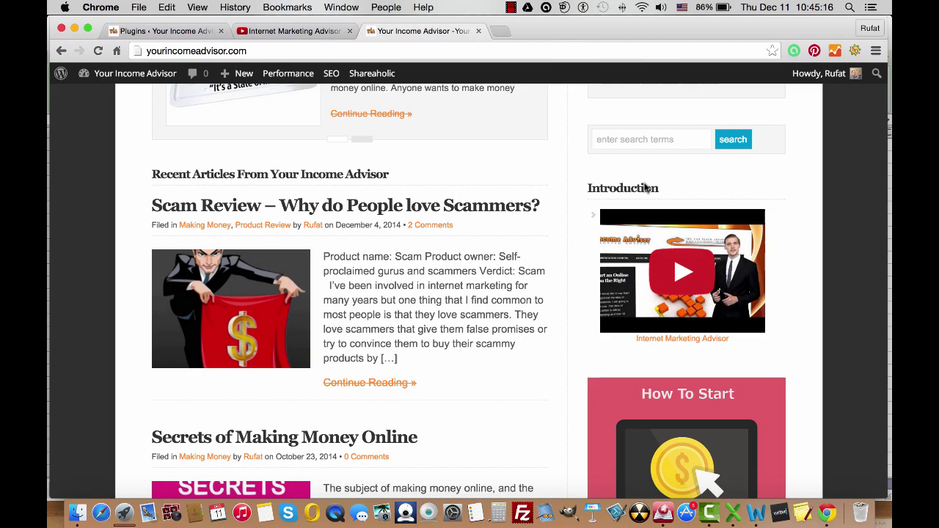
# Scroll the site's homepage to view the Introduction video in the sidebar
pyautogui.scroll(10, 645, 191)
pyautogui.scroll(-10, 645, 192)
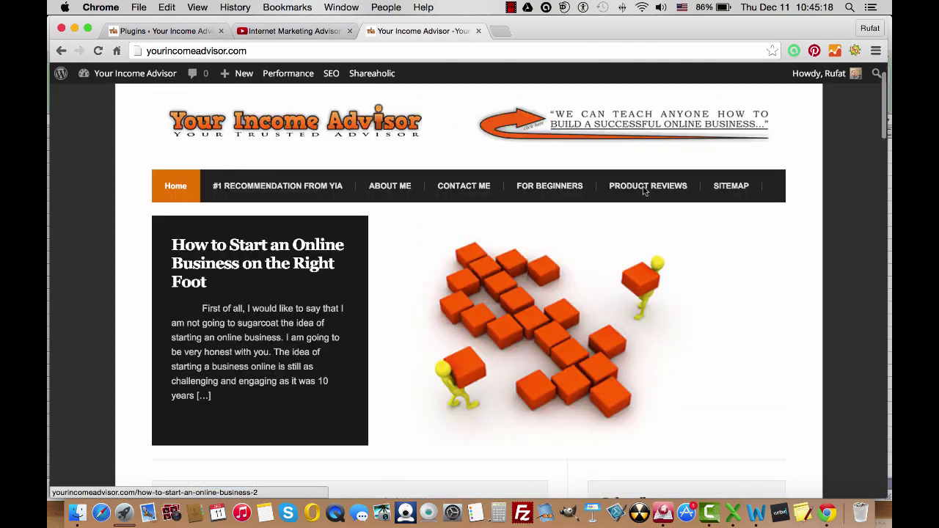
pyautogui.scroll(-2, 645, 191)
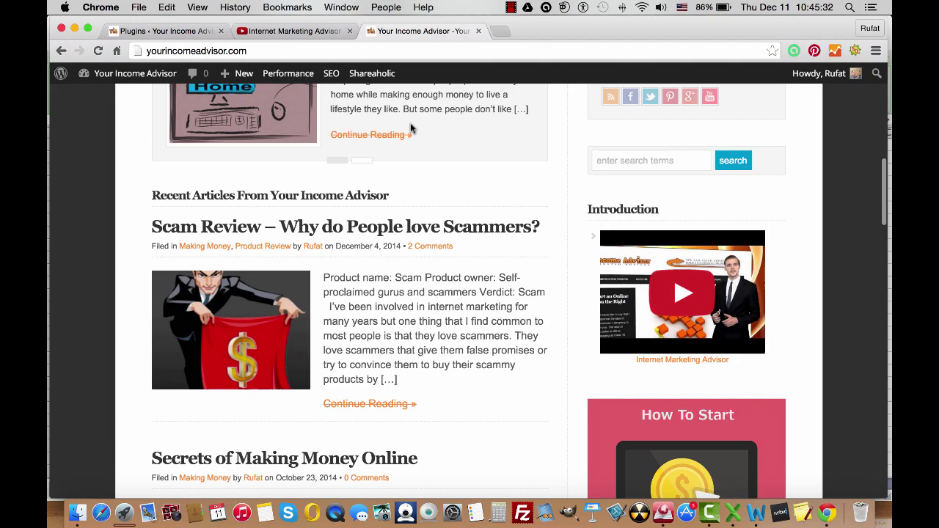
pyautogui.click(181, 33)
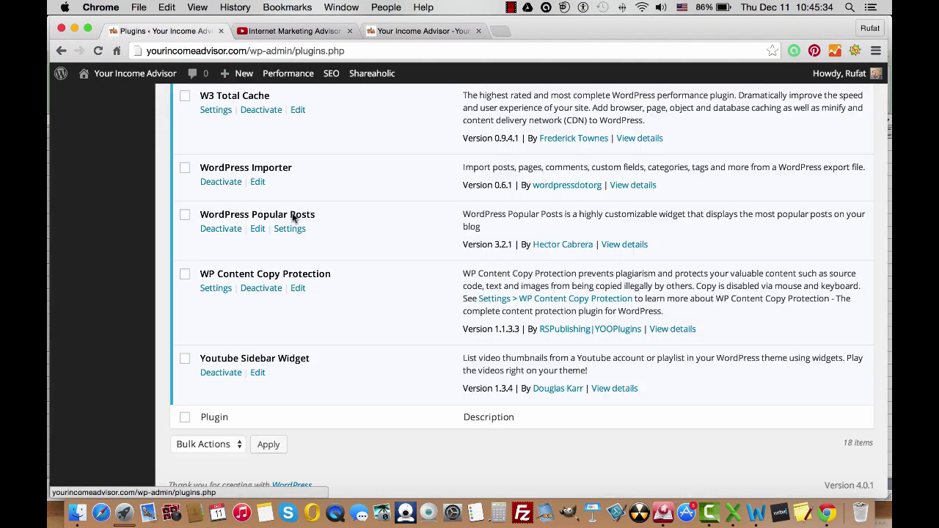
pyautogui.scroll(15, 443, 220)
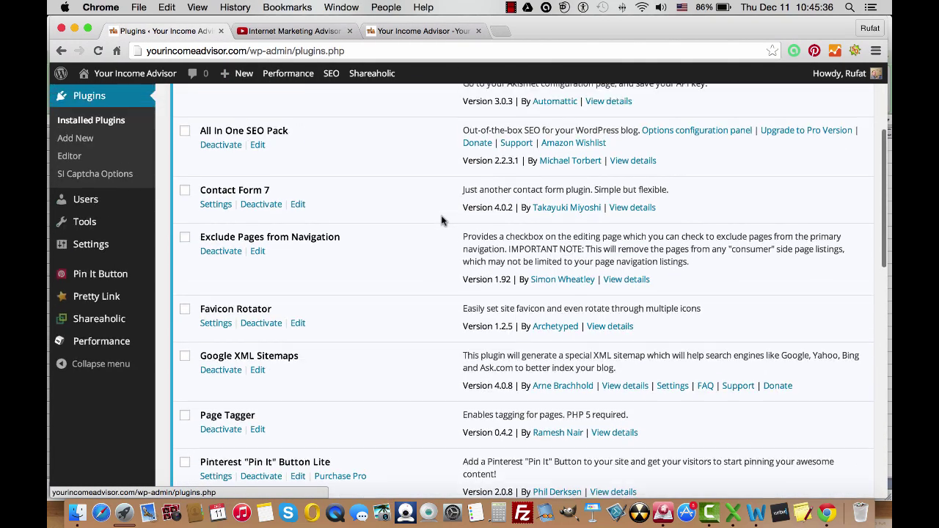
pyautogui.scroll(5, 145, 234)
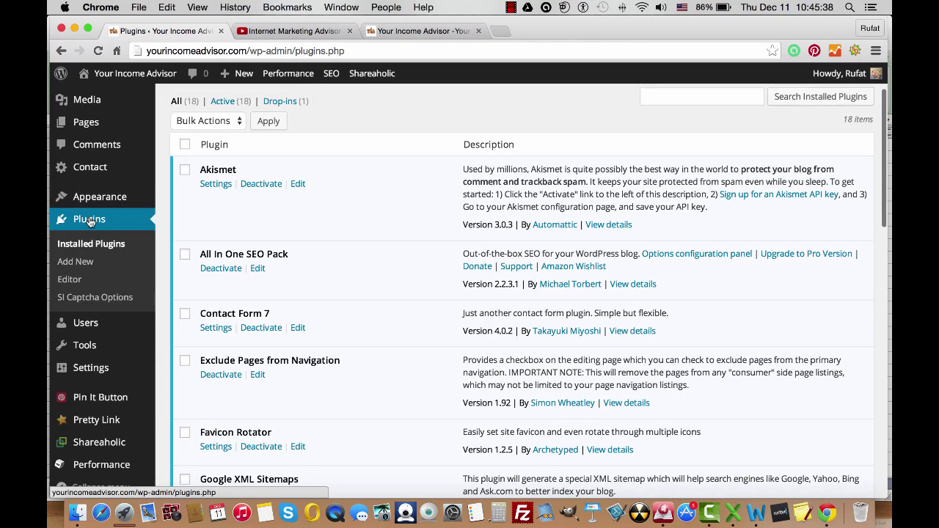
pyautogui.scroll(-20, 309, 339)
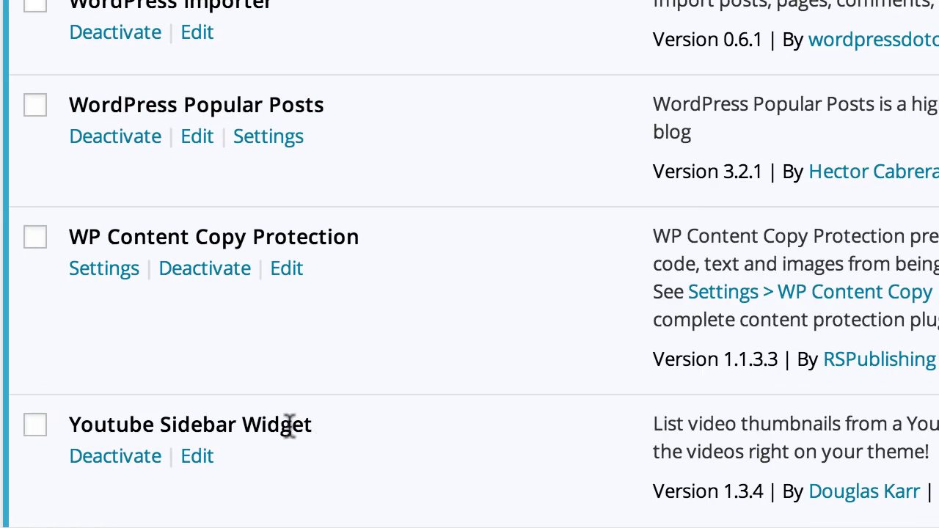
pyautogui.scroll(20, 281, 426)
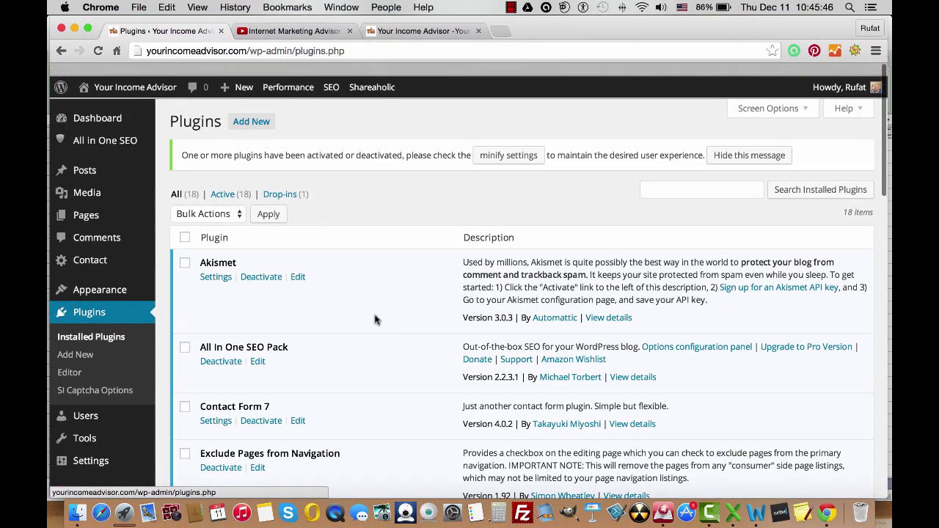
pyautogui.scroll(-10, 379, 218)
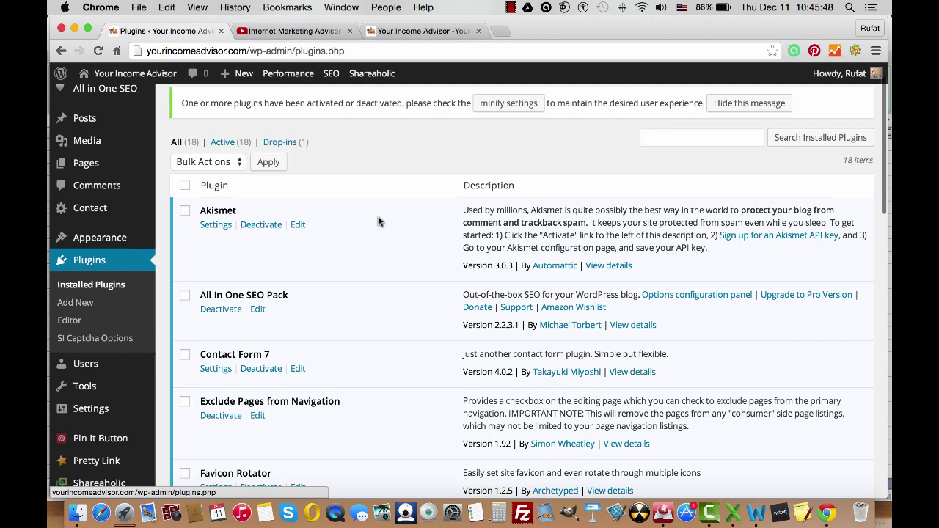
pyautogui.scroll(-10, 387, 223)
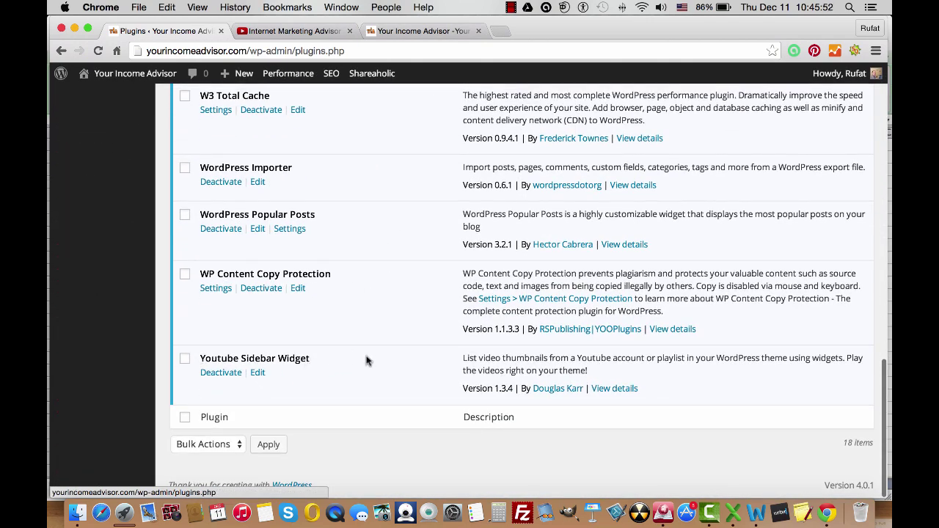
pyautogui.scroll(15, 350, 355)
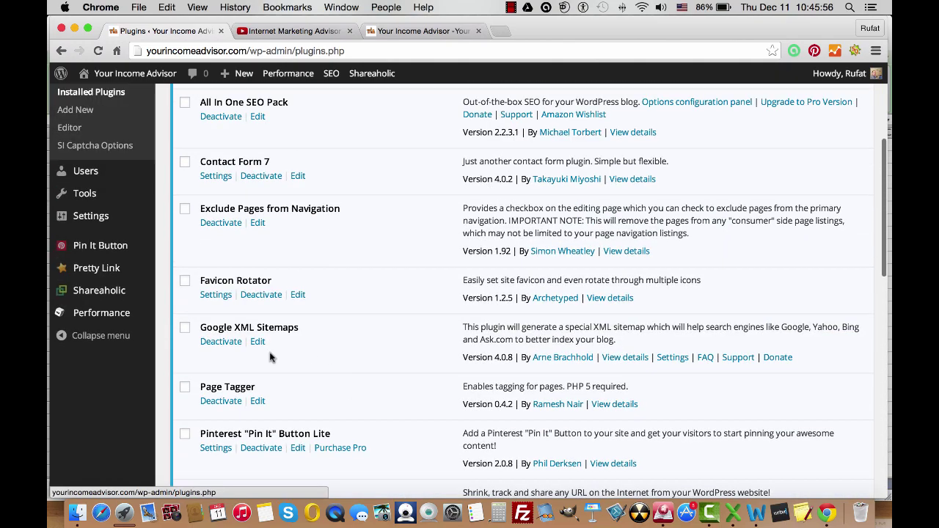
pyautogui.scroll(-15, 285, 295)
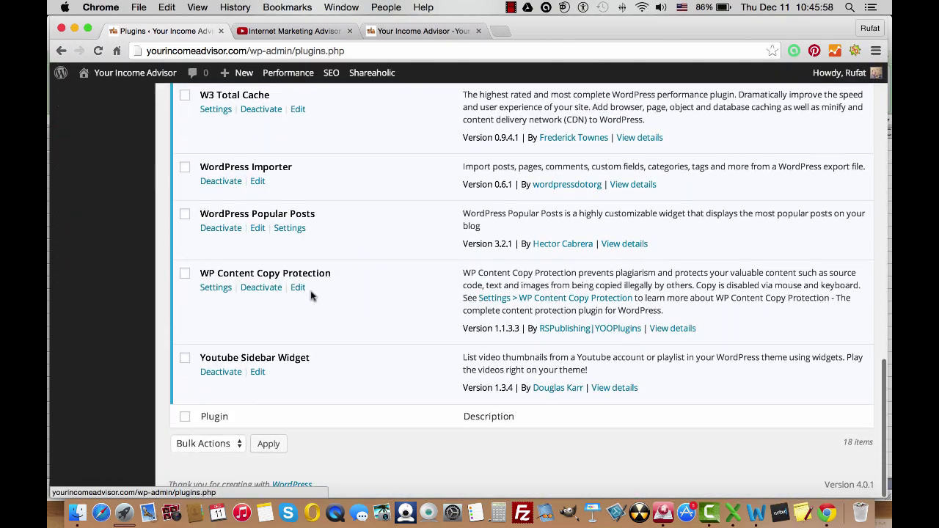
pyautogui.scroll(15, 104, 296)
pyautogui.scroll(3, 104, 296)
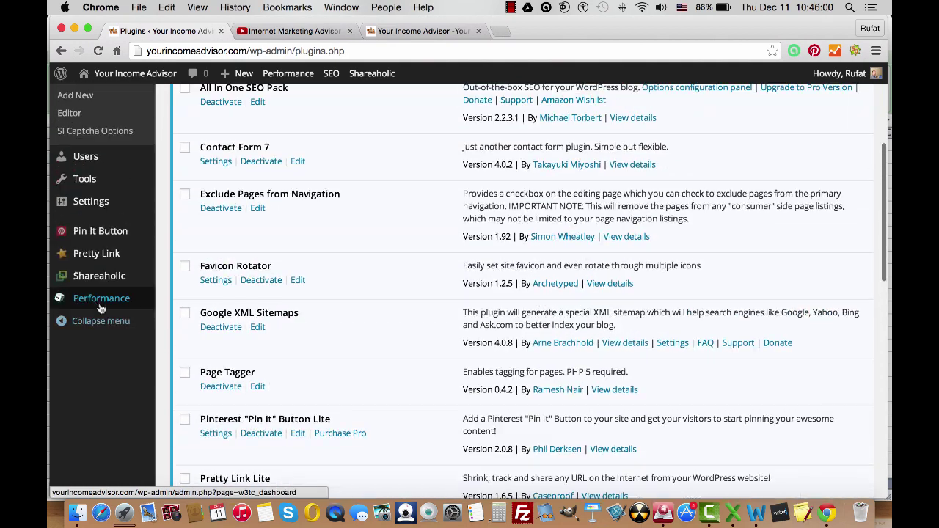
pyautogui.moveTo(125, 252)
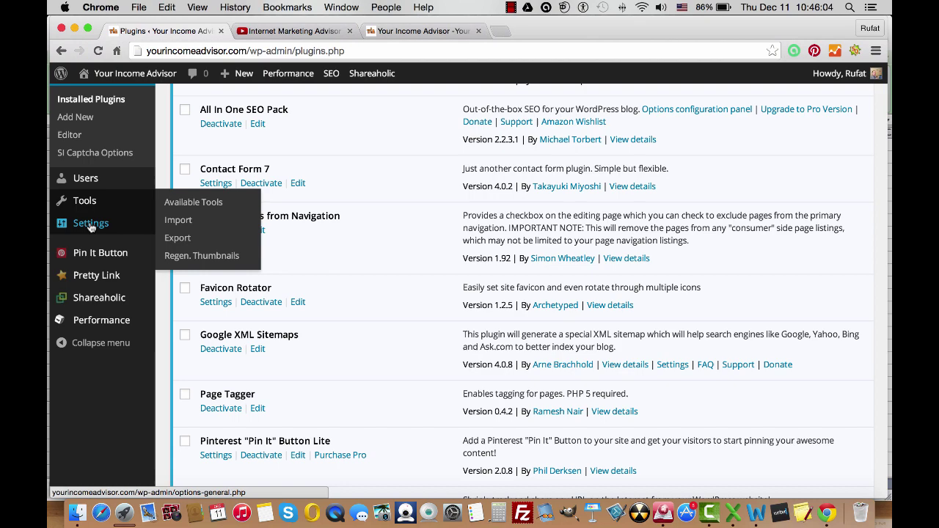
pyautogui.moveTo(89, 228)
pyautogui.scroll(5, 90, 228)
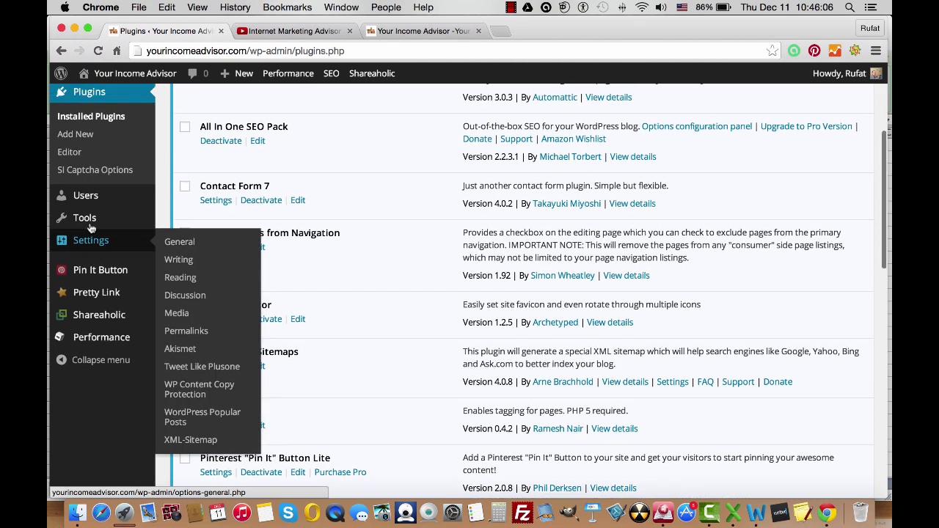
pyautogui.scroll(-1, 91, 227)
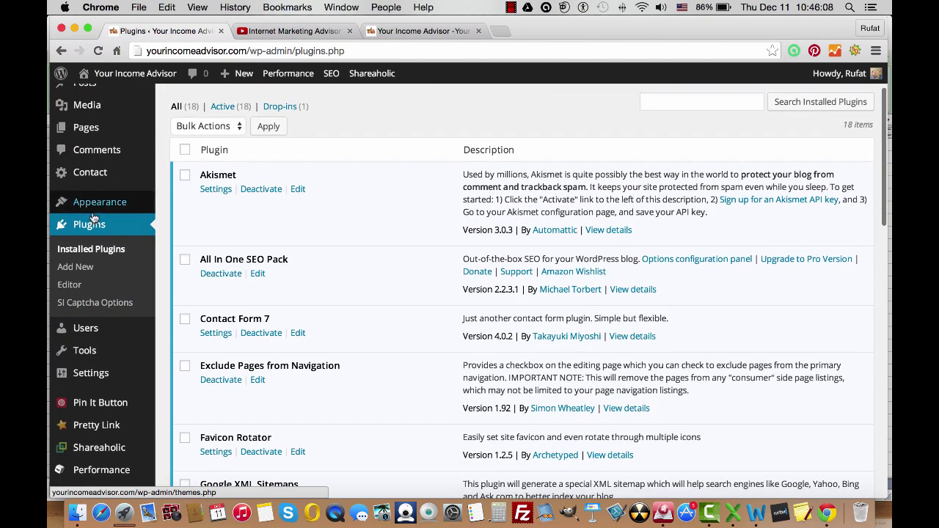
# Open the Widgets page and expand the Youtube Sidebar Widget's settings
pyautogui.click(179, 243)
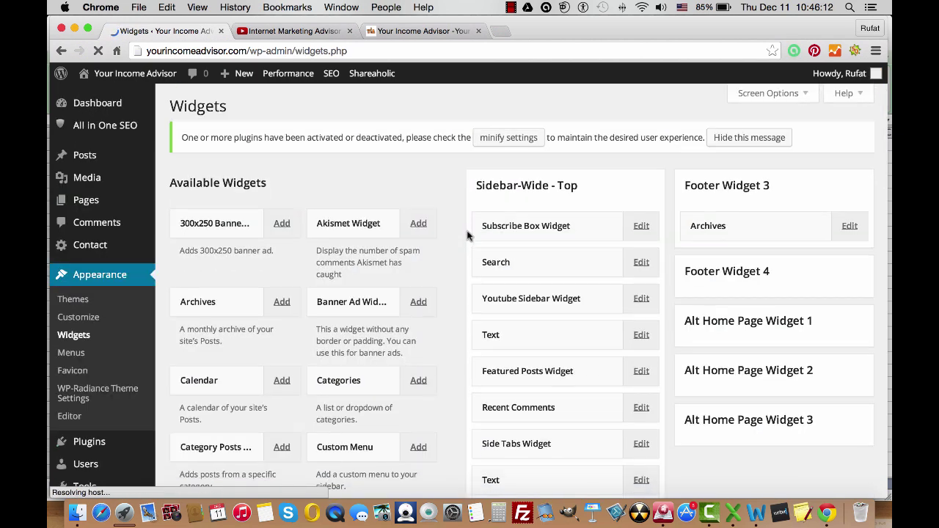
pyautogui.scroll(-2, 609, 239)
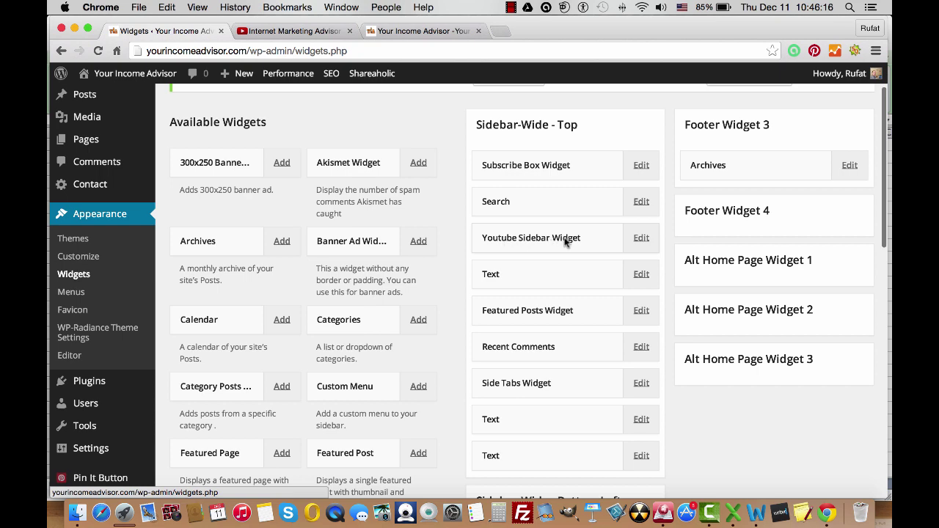
pyautogui.click(639, 242)
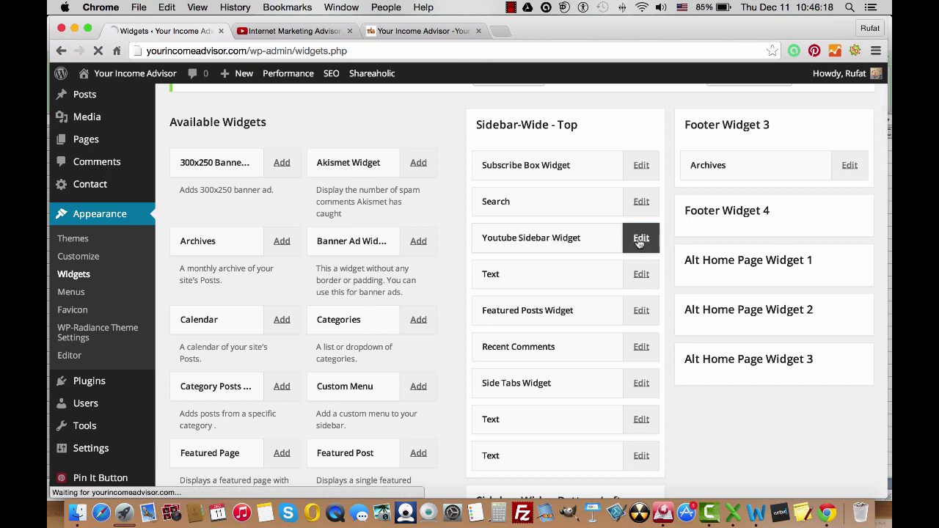
pyautogui.scroll(-3, 638, 242)
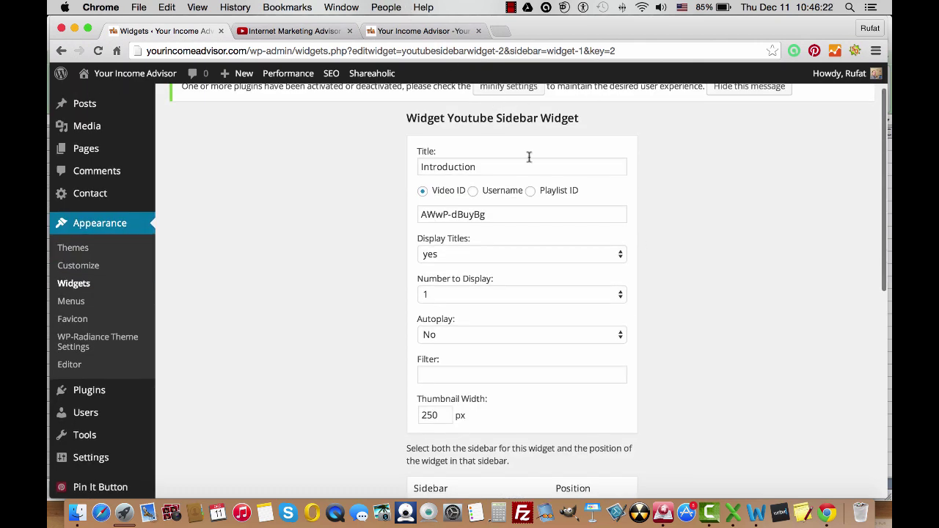
pyautogui.scroll(2, 640, 205)
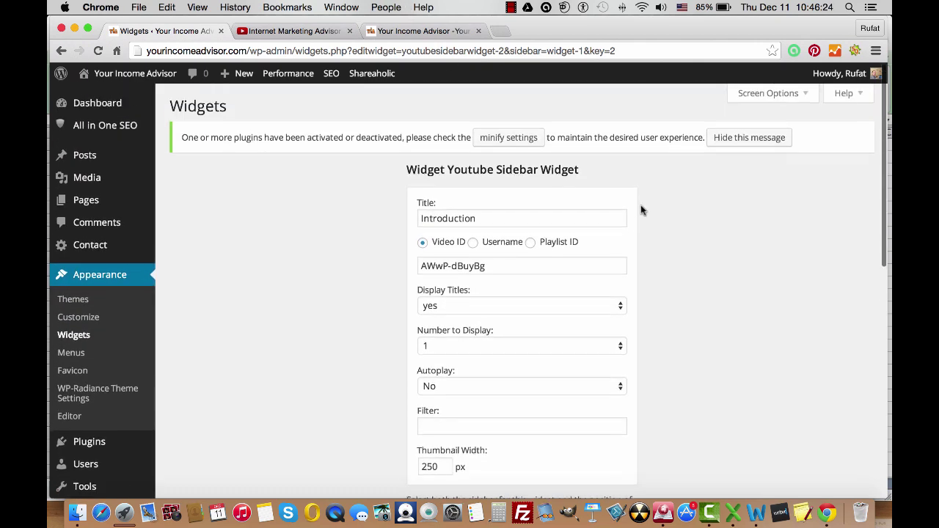
pyautogui.scroll(-2, 654, 202)
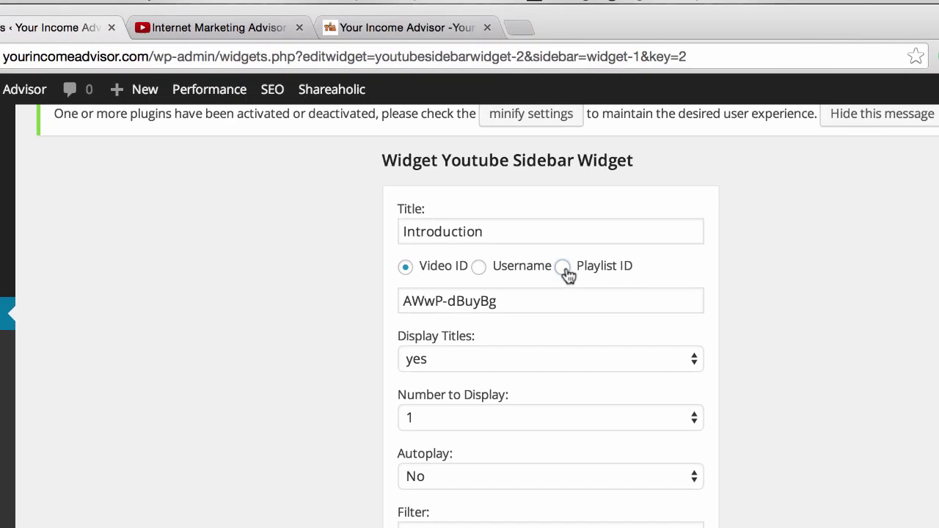
# Set the widget's source type to Username, then return to the live site
pyautogui.click(530, 195)
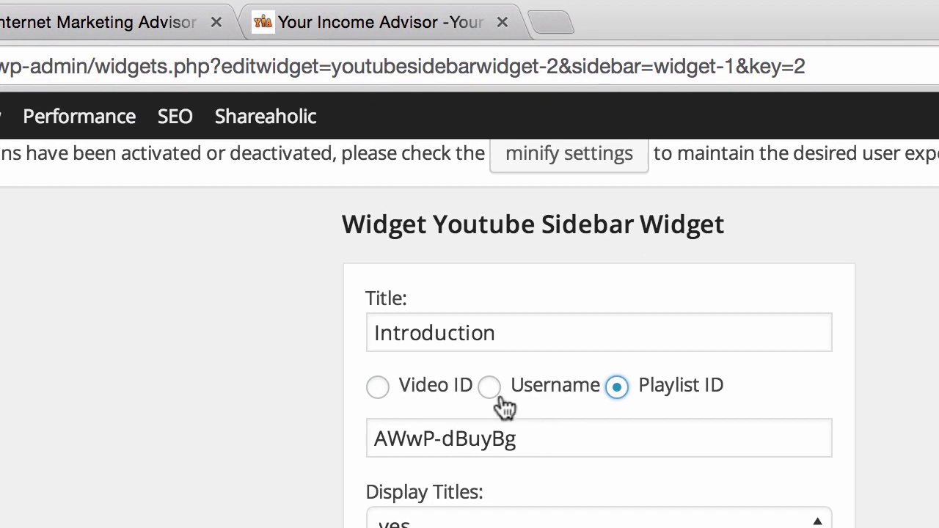
pyautogui.click(473, 195)
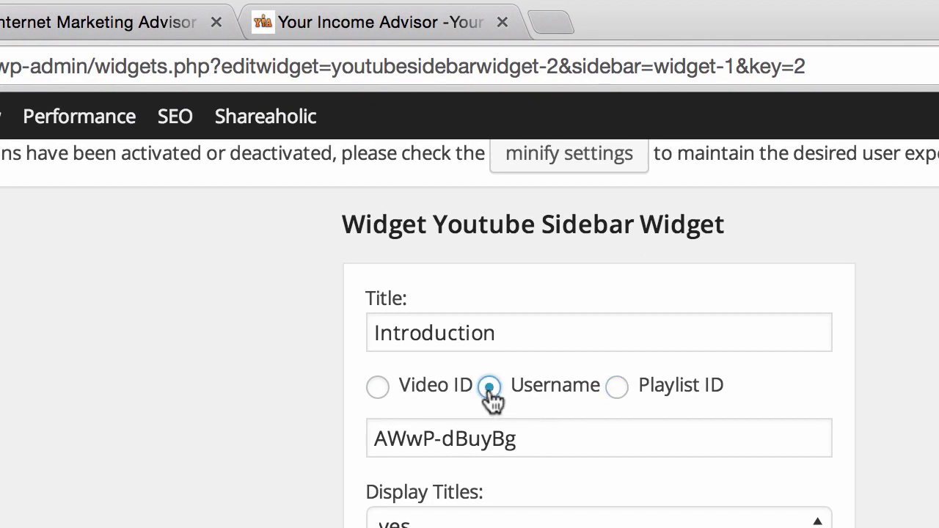
pyautogui.click(378, 388)
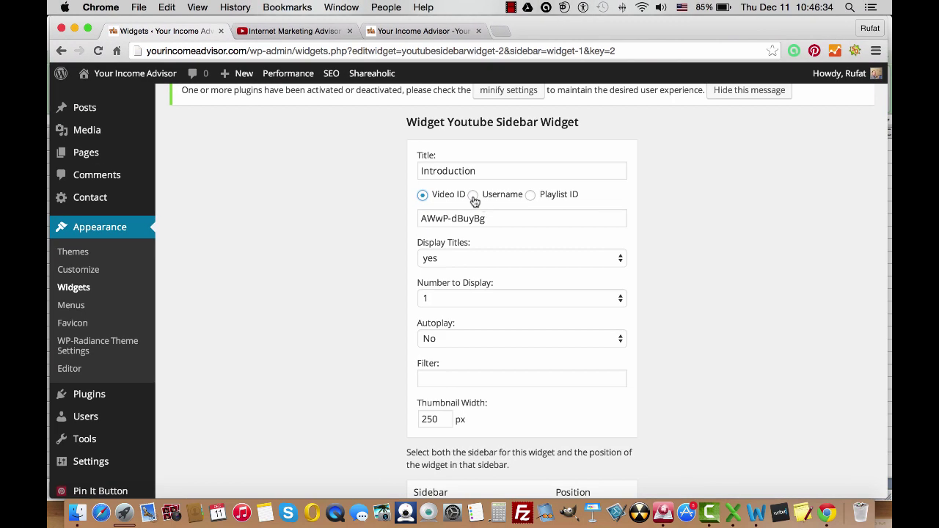
pyautogui.click(474, 197)
pyautogui.click(439, 31)
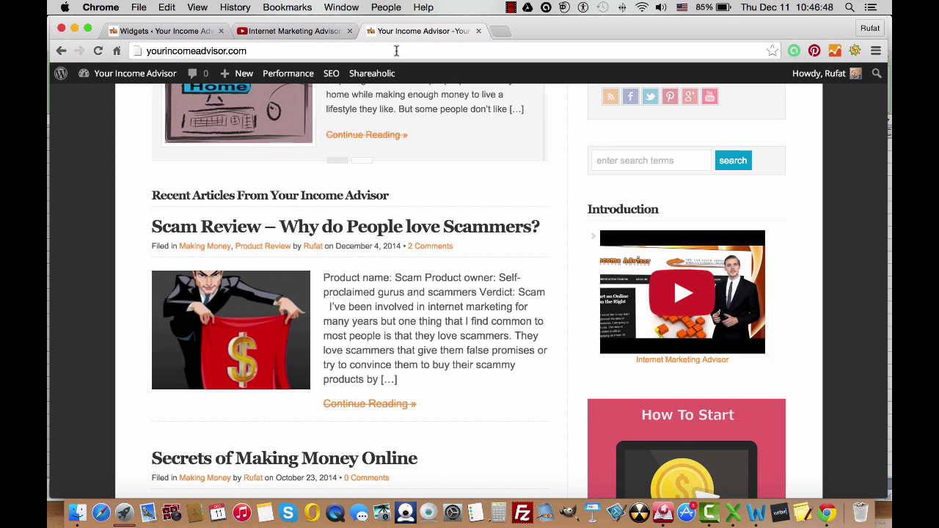
# Navigate from the homepage menu to the site's Contact Me page
pyautogui.click(501, 33)
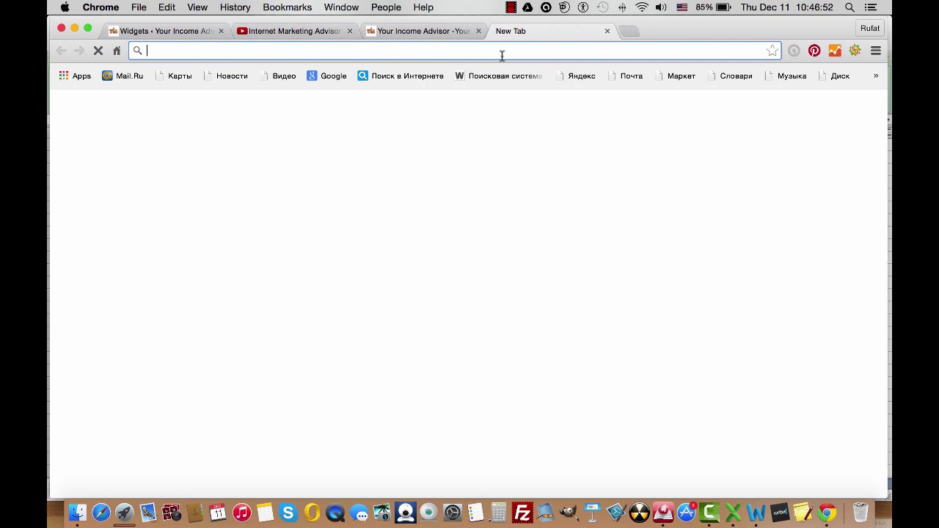
pyautogui.click(606, 32)
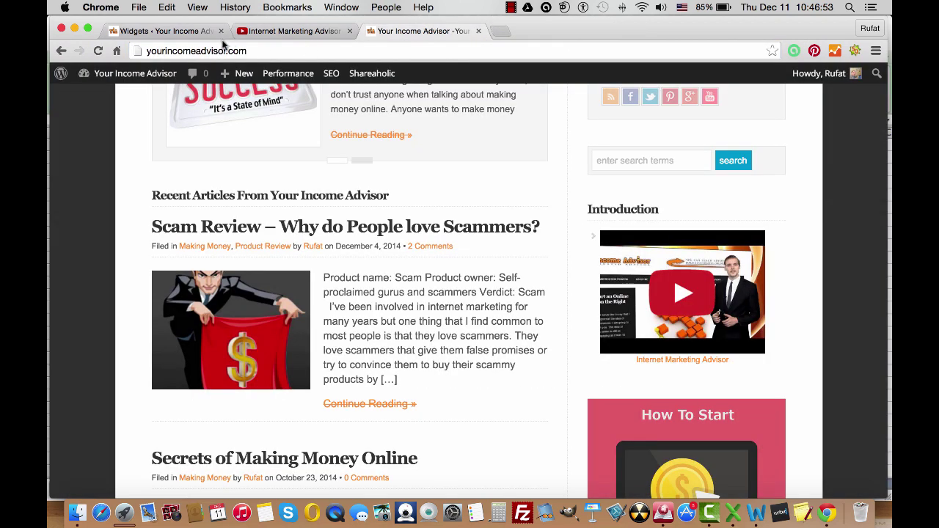
pyautogui.click(176, 32)
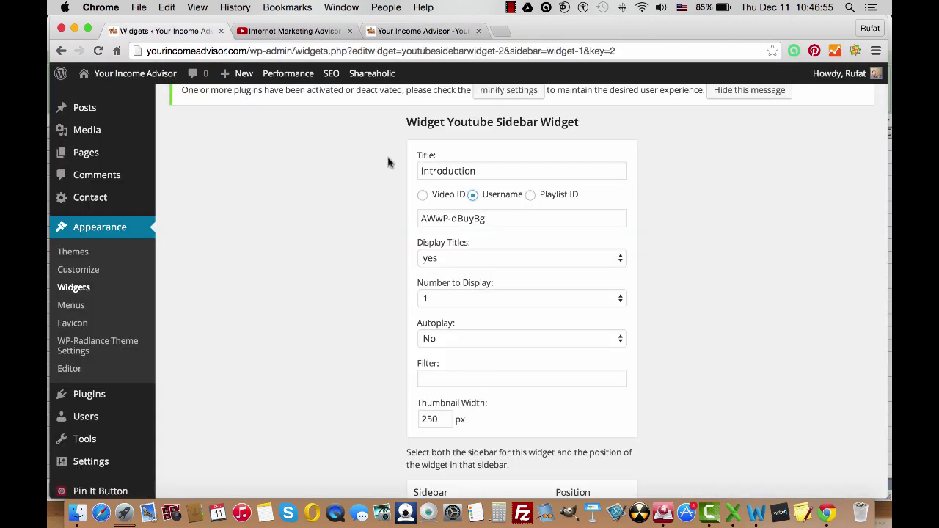
pyautogui.click(418, 32)
pyautogui.scroll(10, 555, 189)
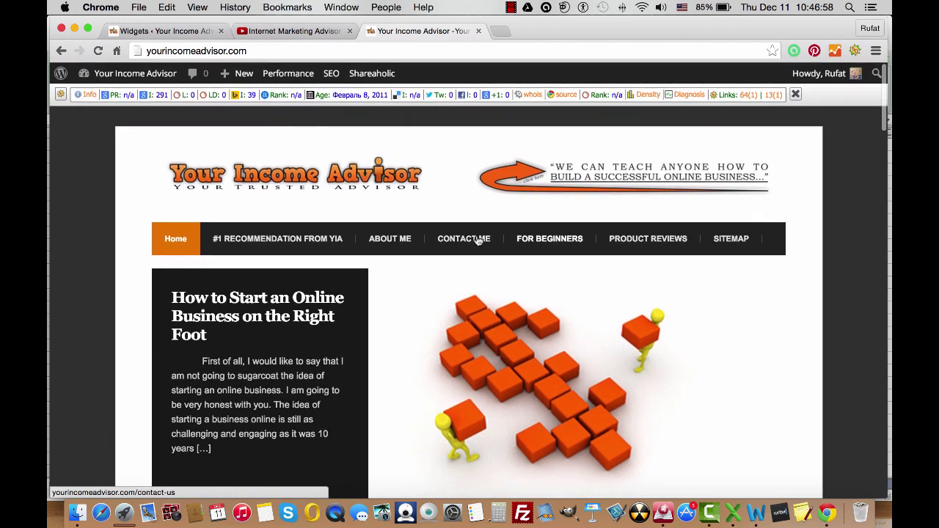
pyautogui.click(461, 241)
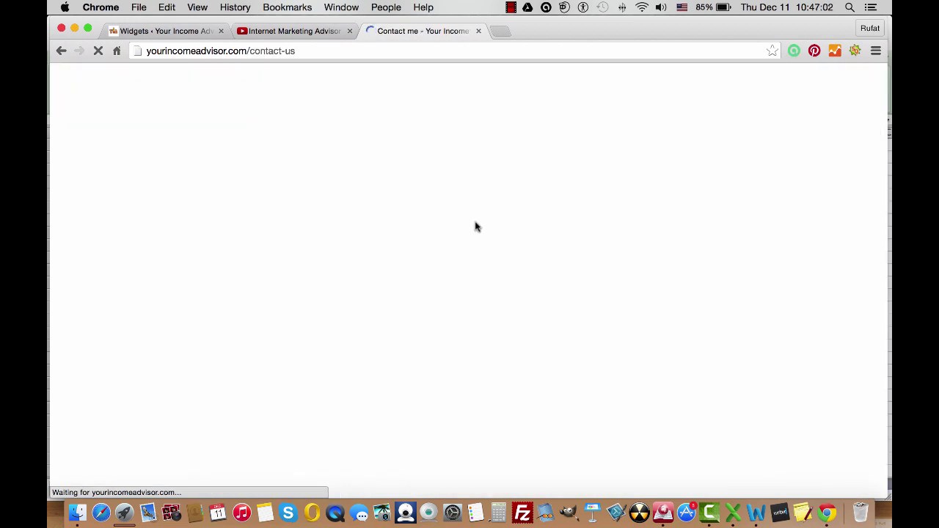
pyautogui.scroll(-5, 462, 224)
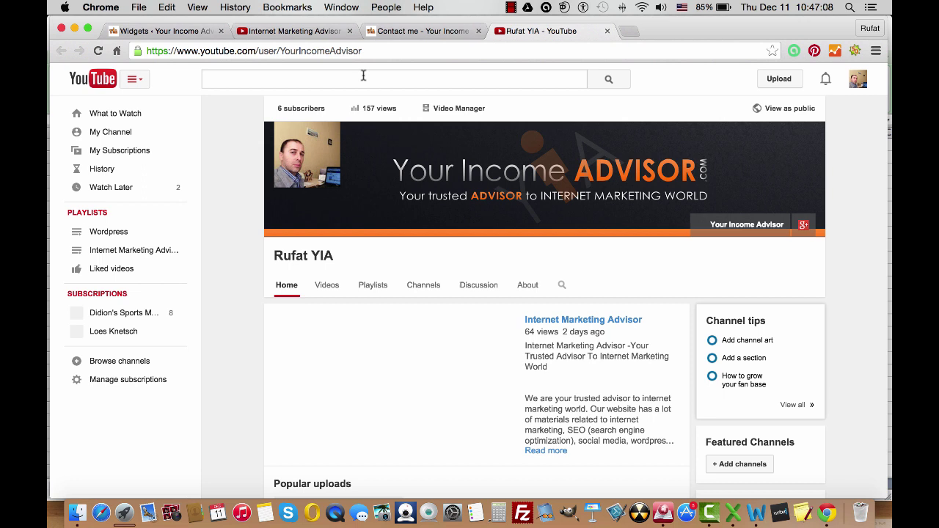
# Select the channel username in the YouTube channel page's web address
pyautogui.click(168, 32)
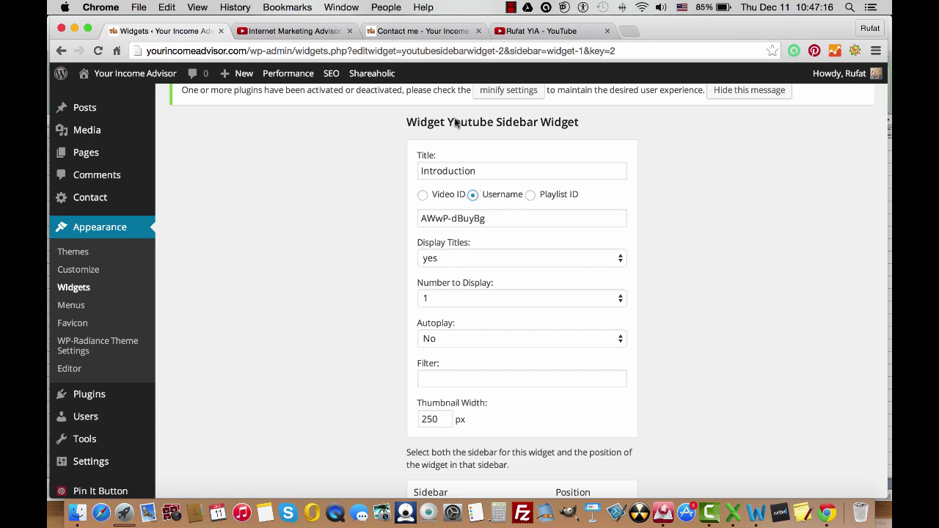
pyautogui.click(540, 32)
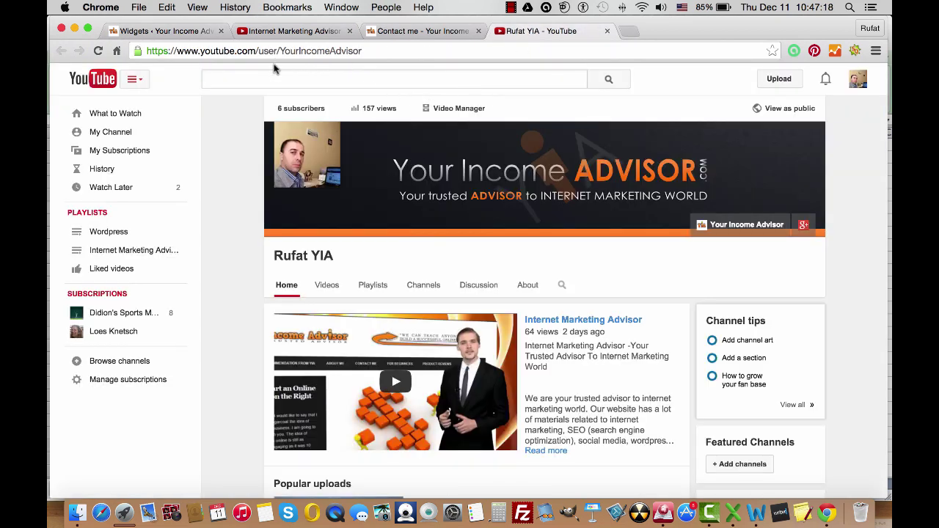
pyautogui.click(282, 51)
pyautogui.click(280, 51)
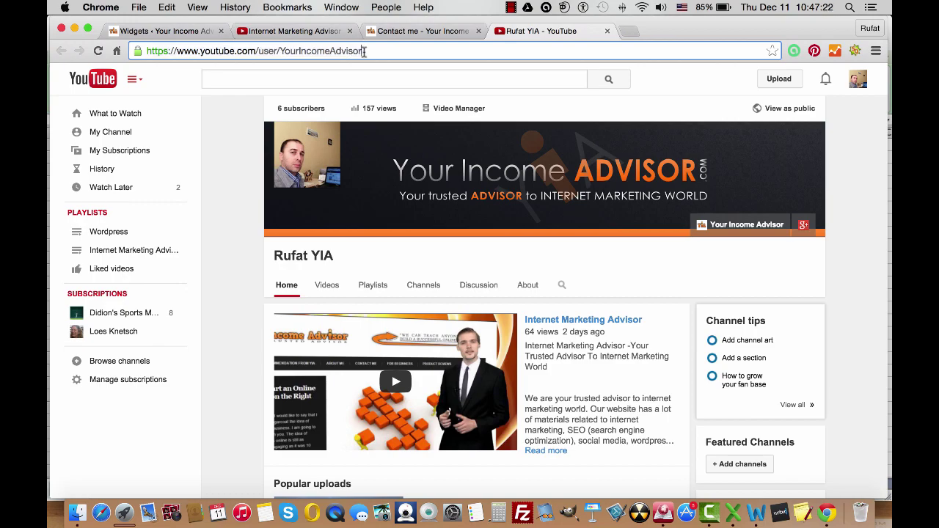
pyautogui.moveTo(364, 50); pyautogui.dragTo(280, 50)
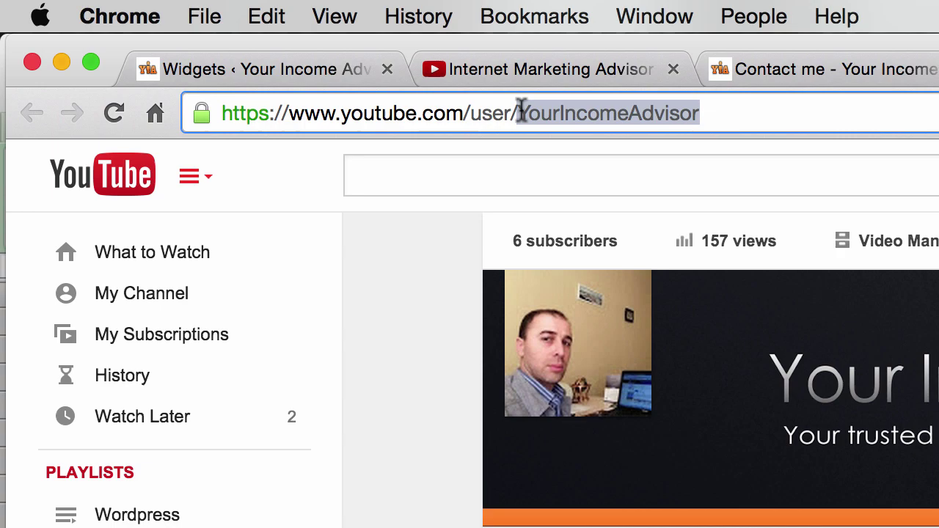
pyautogui.click(773, 70)
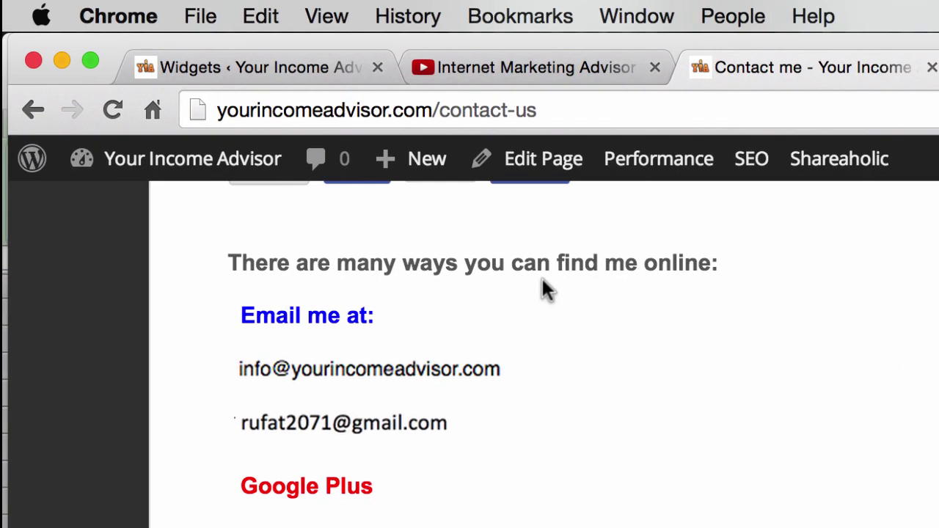
pyautogui.click(250, 68)
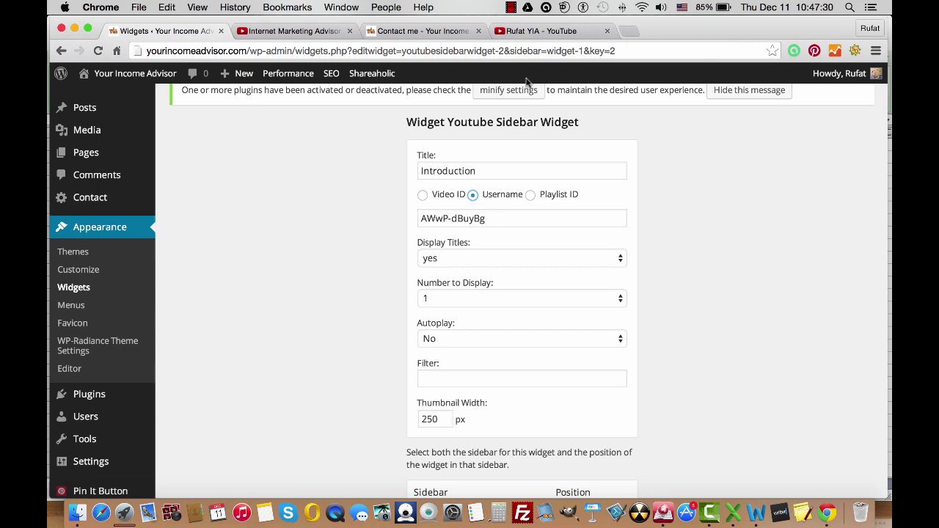
pyautogui.click(543, 31)
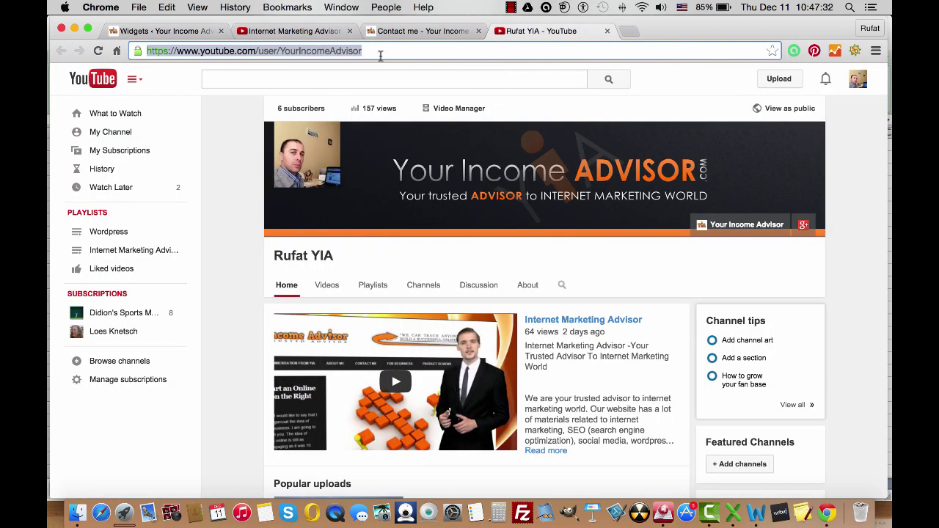
pyautogui.click(281, 51)
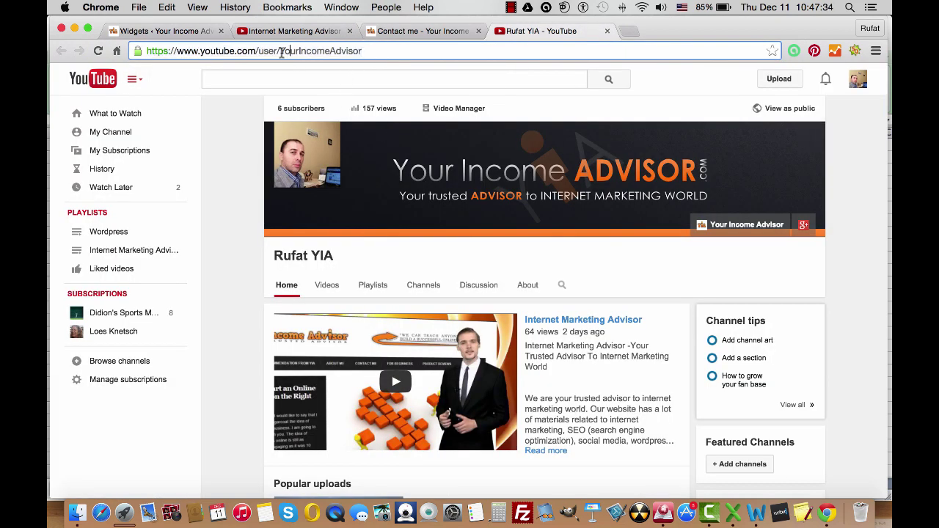
pyautogui.moveTo(281, 51); pyautogui.dragTo(353, 51)
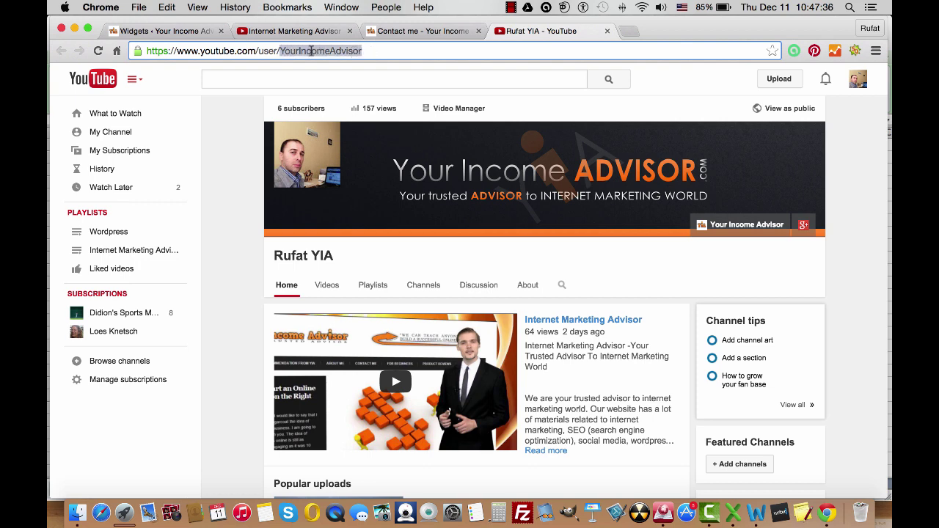
# Compare it with the widget's ID value AWwP-dBuyBg, then close the YouTube channel tab
pyautogui.click(166, 34)
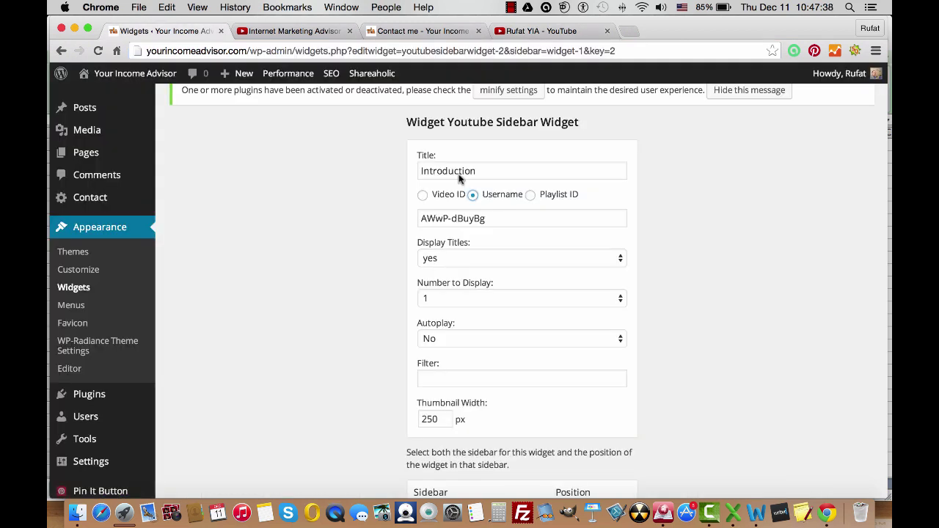
pyautogui.click(493, 218)
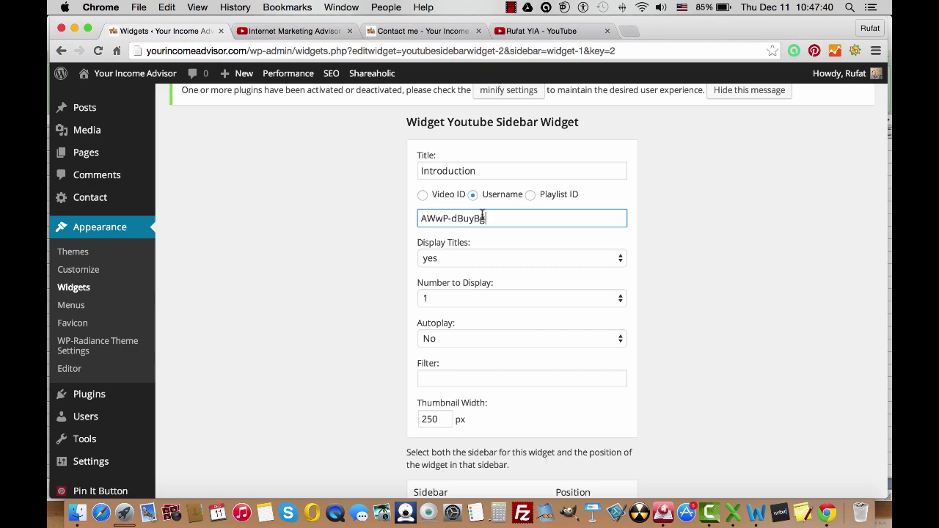
pyautogui.click(492, 217)
pyautogui.click(698, 209)
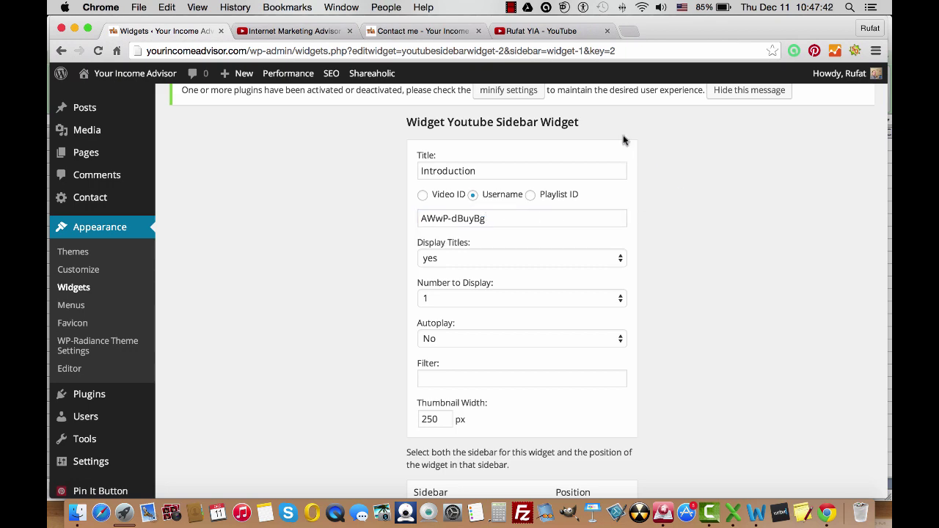
pyautogui.click(552, 32)
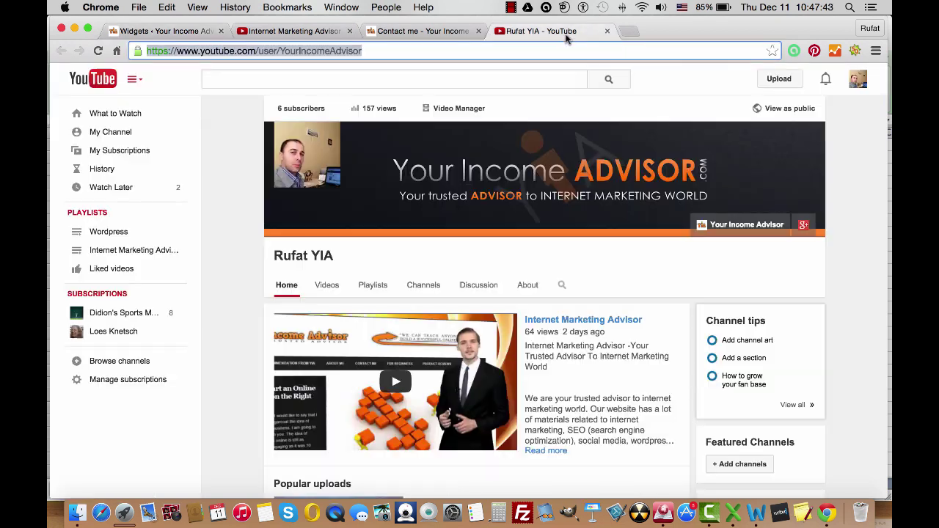
pyautogui.click(608, 31)
pyautogui.press('super+1')
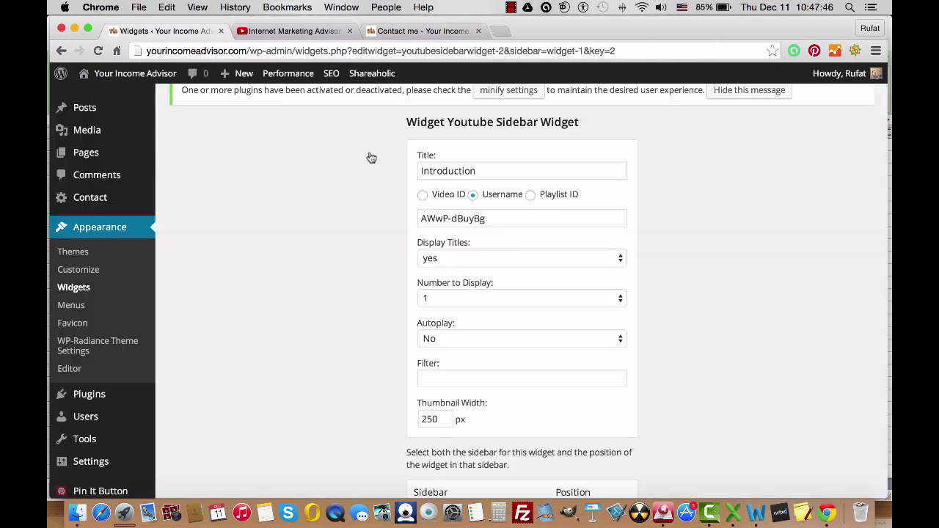
# Choose the Video ID source option, check the Contact me sidebar, and open the Internet Marketing Advisor video
pyautogui.click(470, 218)
pyautogui.click(423, 196)
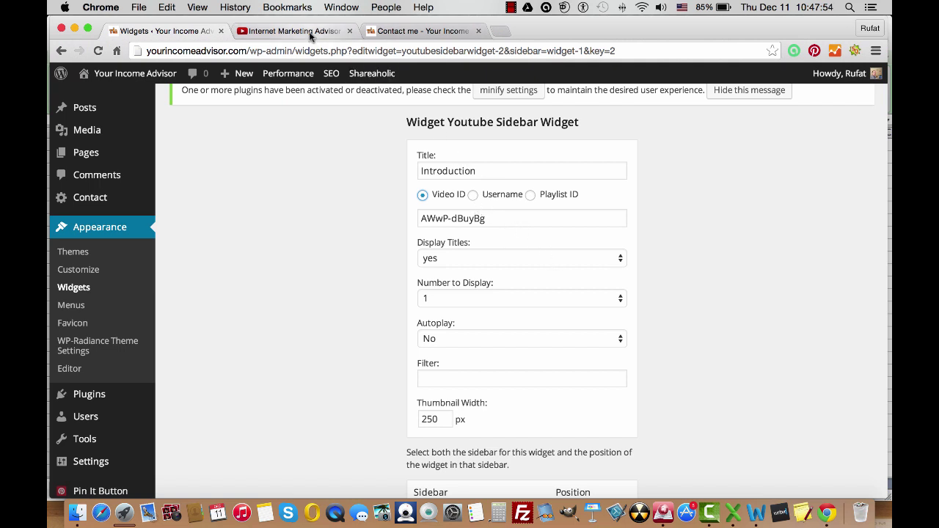
pyautogui.click(389, 31)
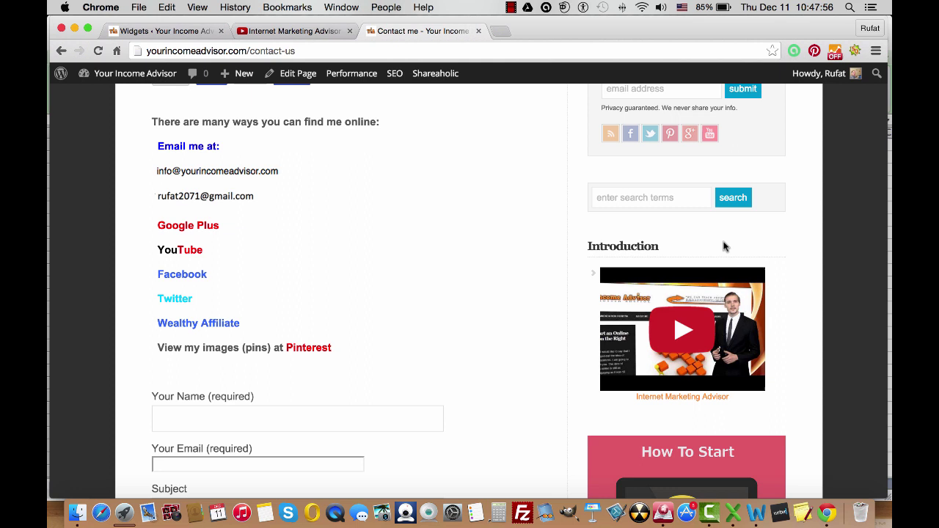
pyautogui.scroll(-2, 719, 271)
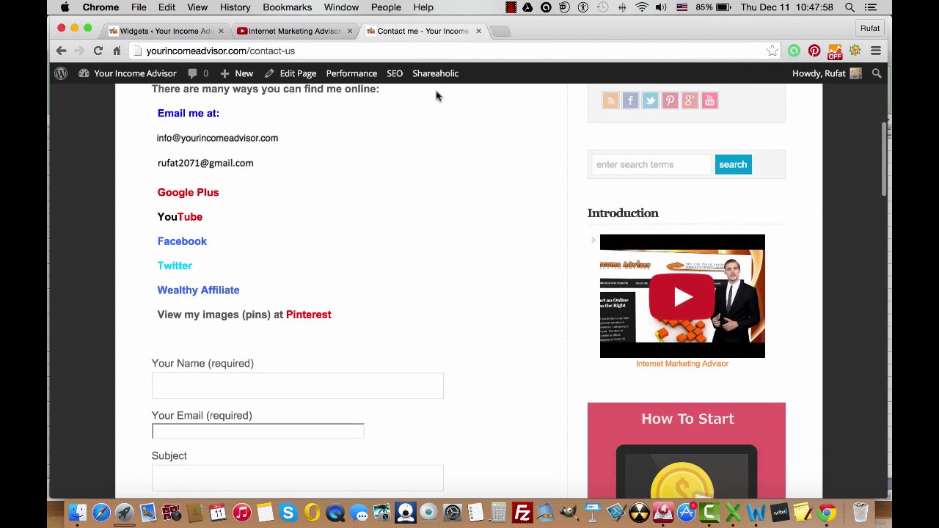
pyautogui.click(294, 31)
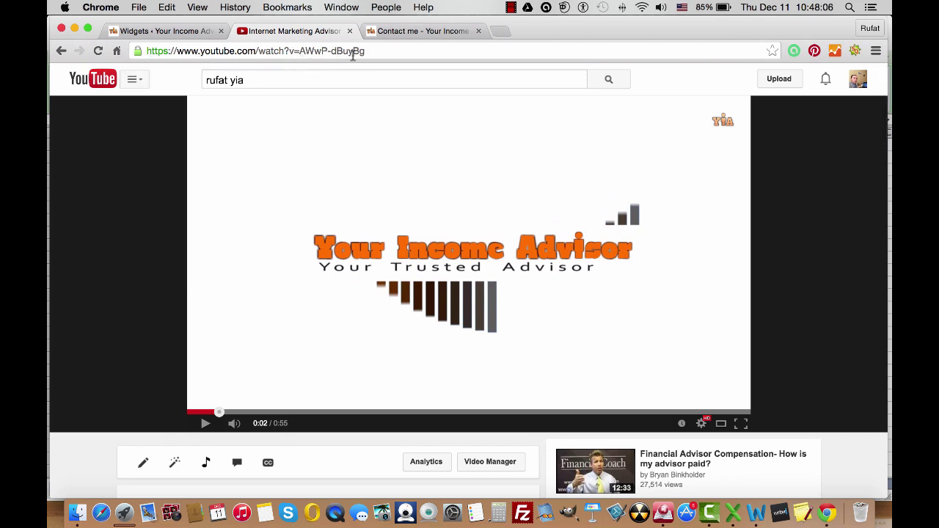
# Copy the video ID AWwP-dBuyBg from the YouTube address bar
pyautogui.click(323, 51)
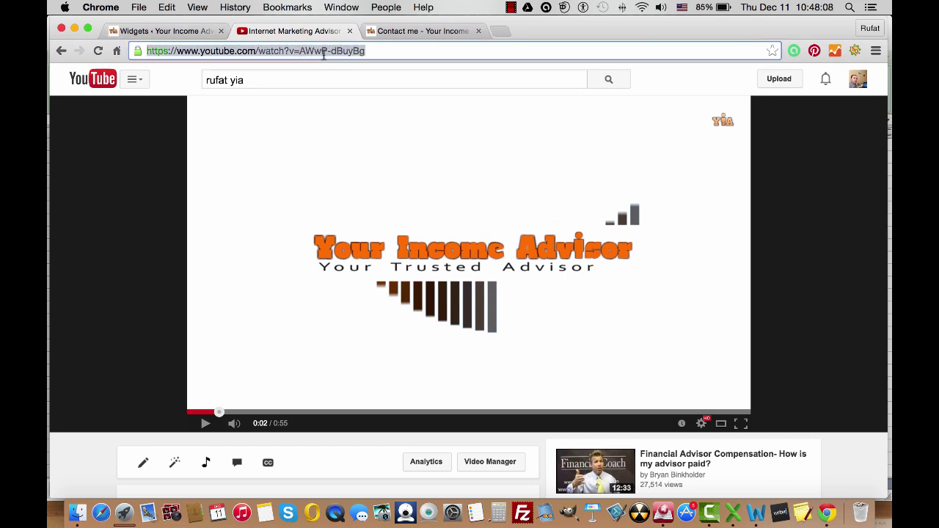
pyautogui.click(308, 51)
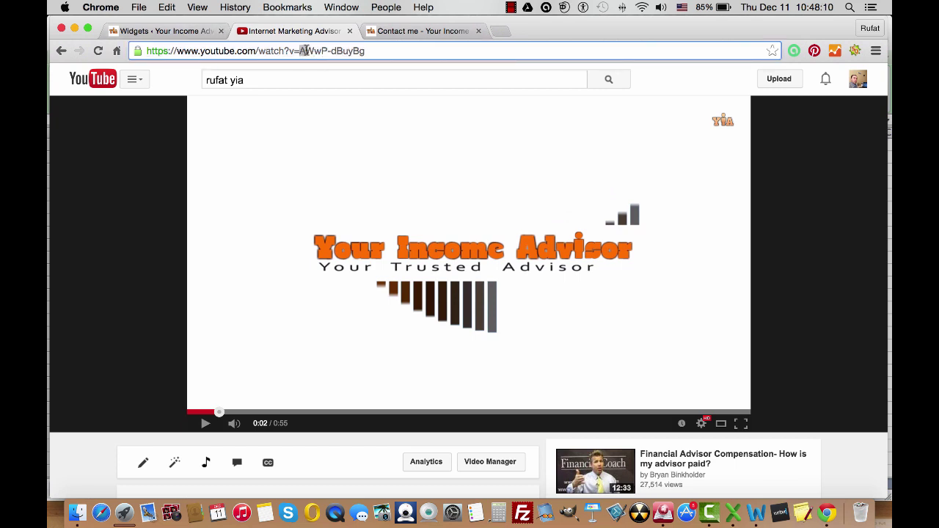
pyautogui.moveTo(313, 51); pyautogui.dragTo(366, 50)
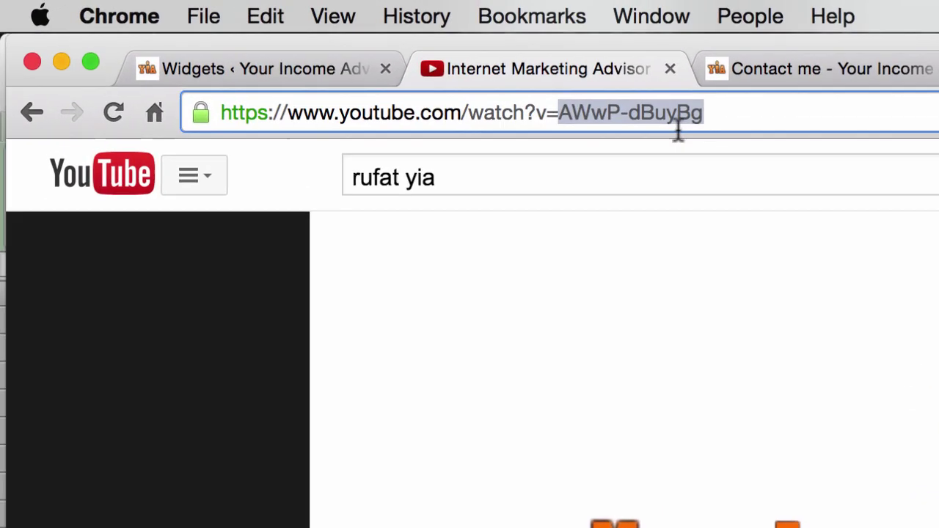
pyautogui.rightClick(600, 106)
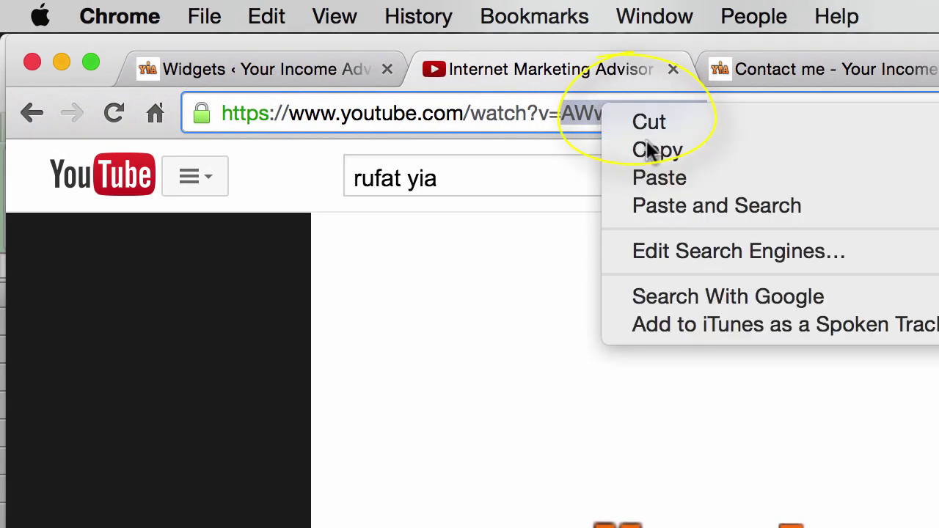
pyautogui.click(650, 152)
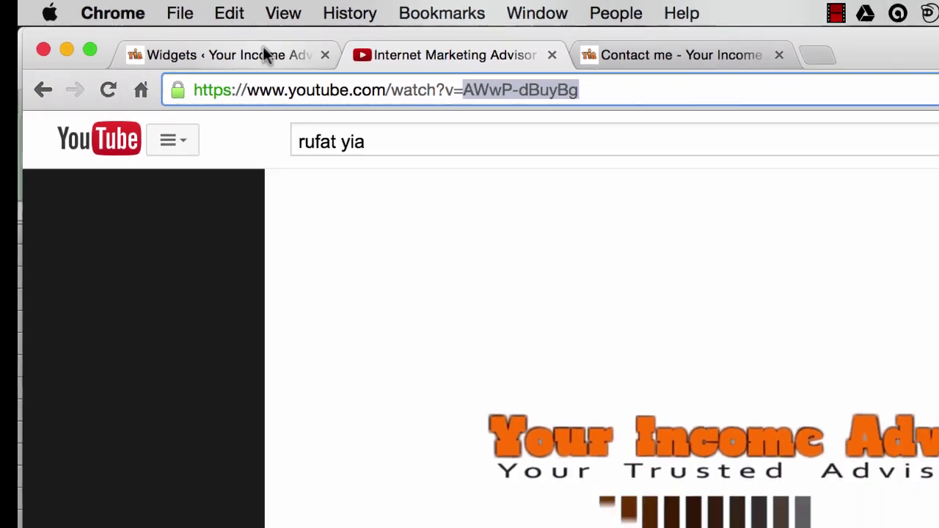
# Paste AWwP-dBuyBg into the widget's ID field and save the widget
pyautogui.click(308, 68)
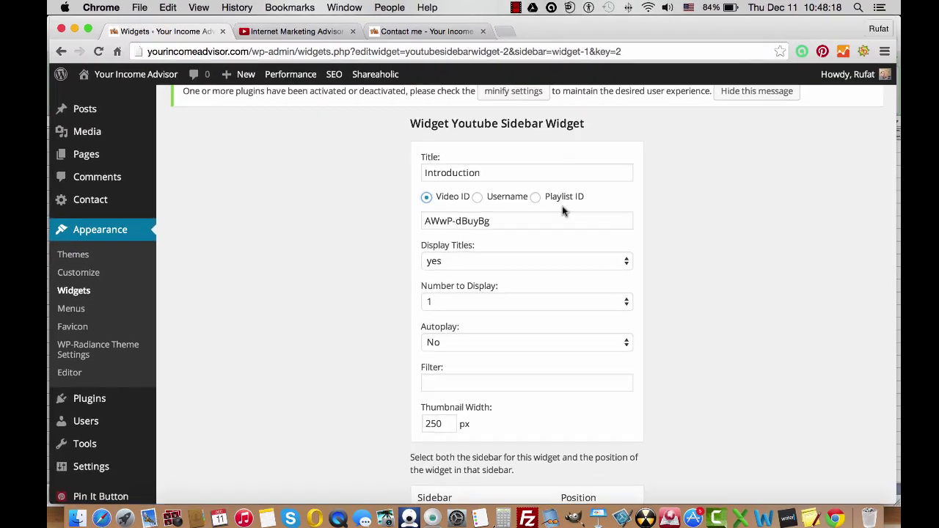
pyautogui.doubleClick(495, 217)
pyautogui.tripleClick(496, 217)
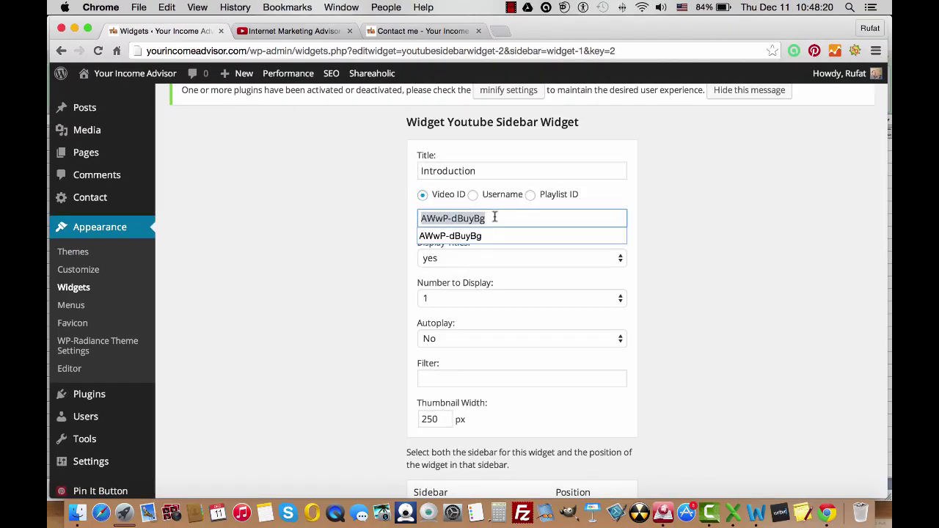
pyautogui.press('super+v')
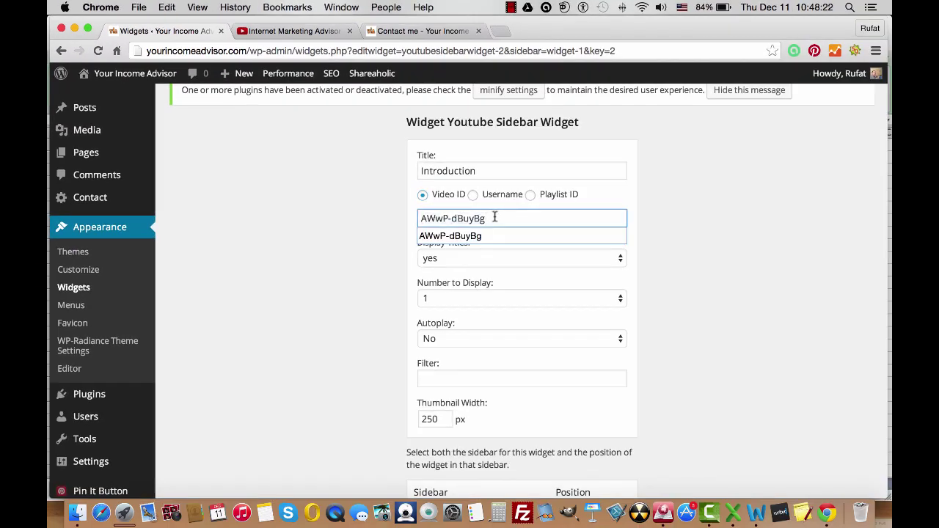
pyautogui.scroll(-10, 692, 225)
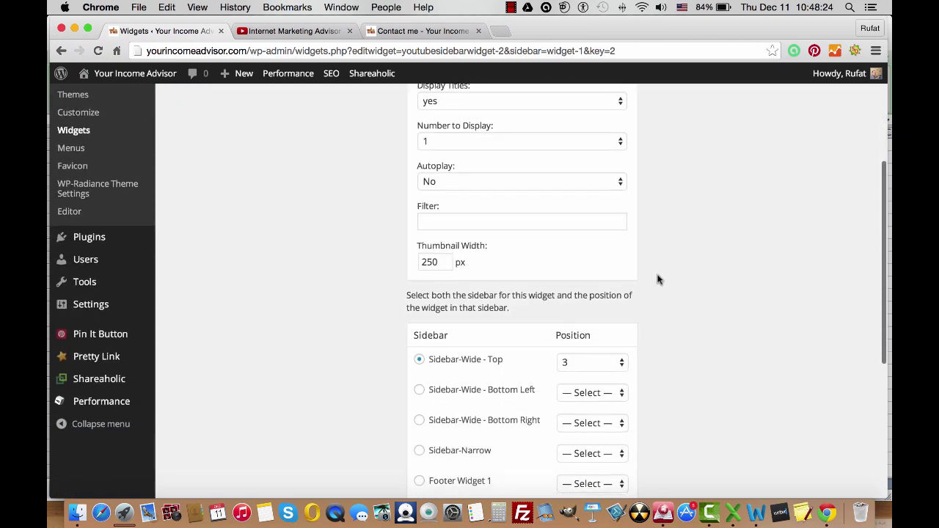
pyautogui.click(606, 443)
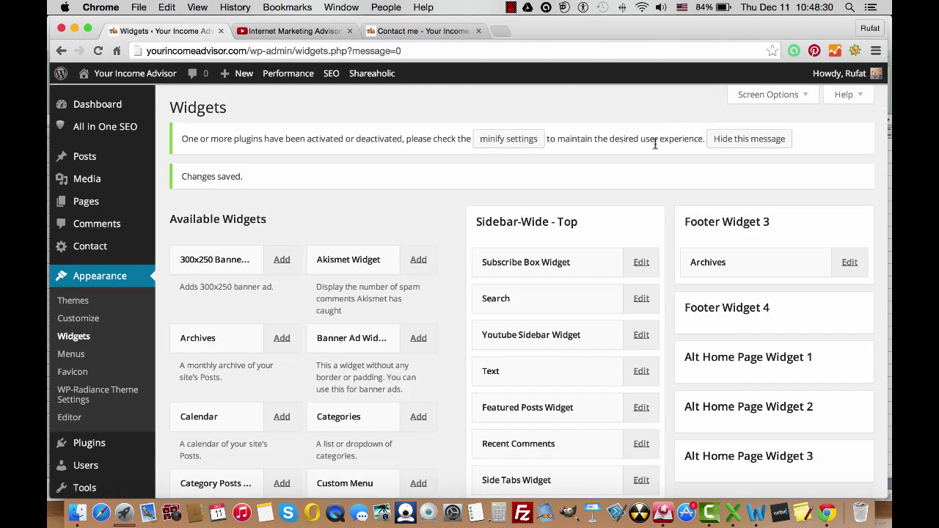
# Confirm the Introduction YouTube video appears in the Contact me page's sidebar
pyautogui.click(400, 32)
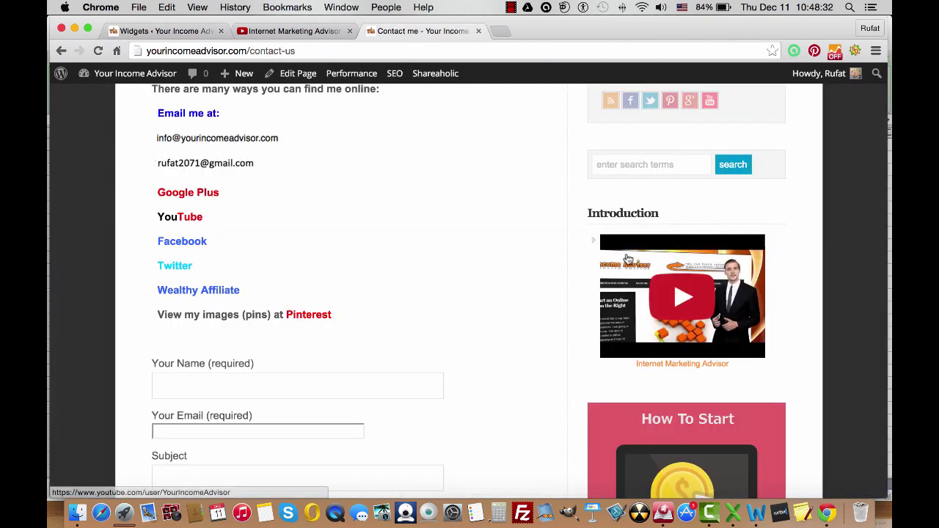
pyautogui.scroll(3, 711, 255)
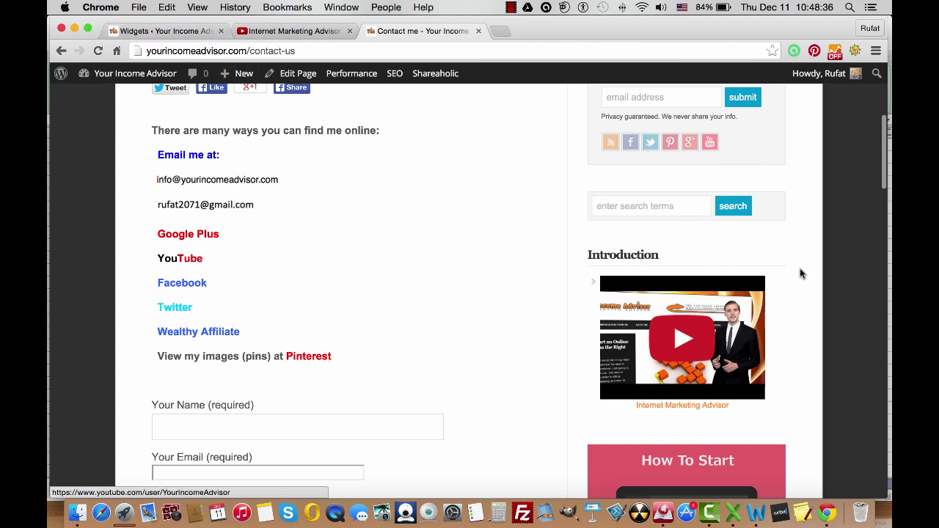
pyautogui.click(184, 31)
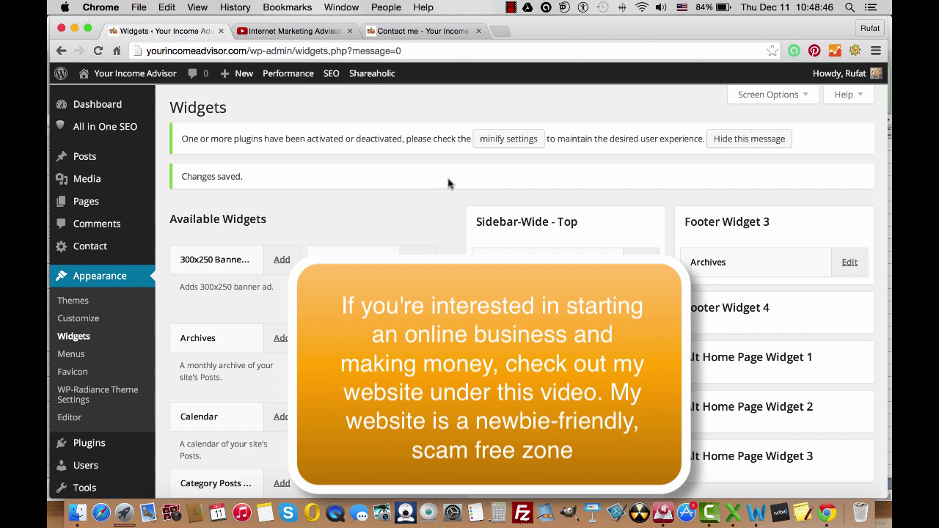
pyautogui.click(403, 34)
pyautogui.click(511, 8)
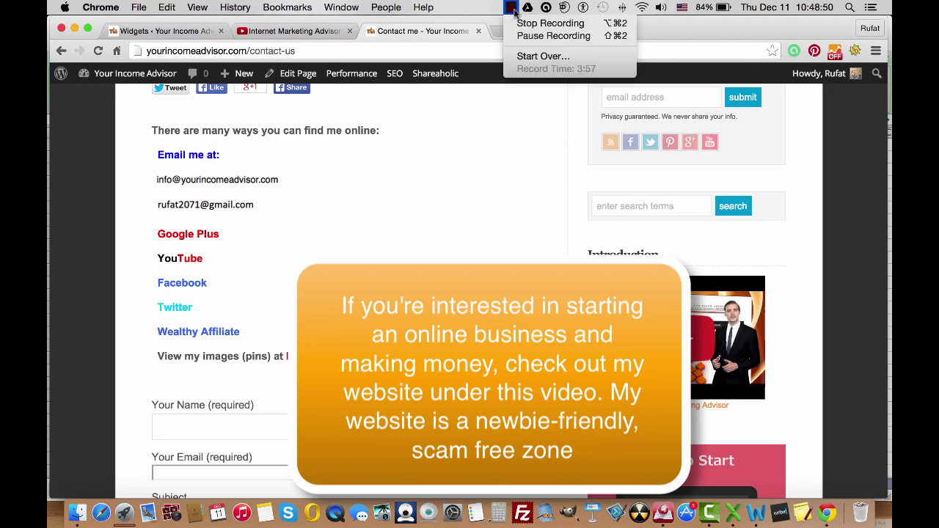